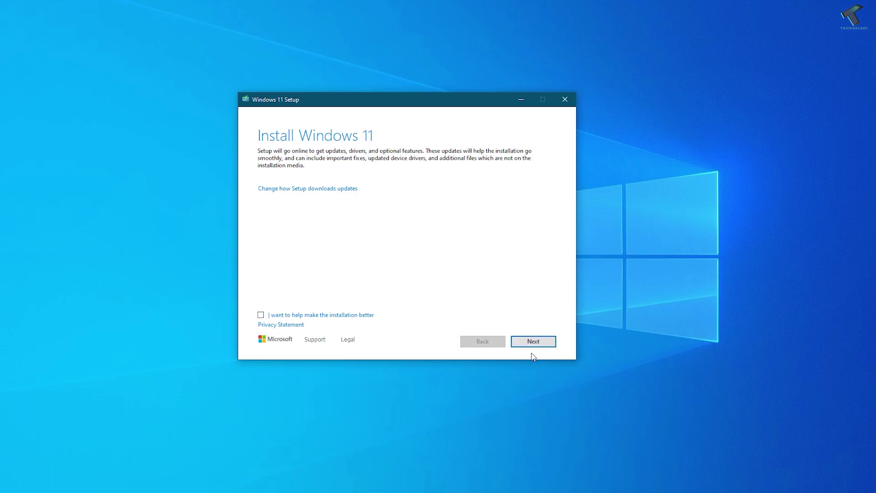
Continue past the Install Windows 11 page so Setup begins getting updates.
{"action": "left_click", "coordinate": [534, 345]}
{"action": "left_click", "coordinate": [533, 342]}
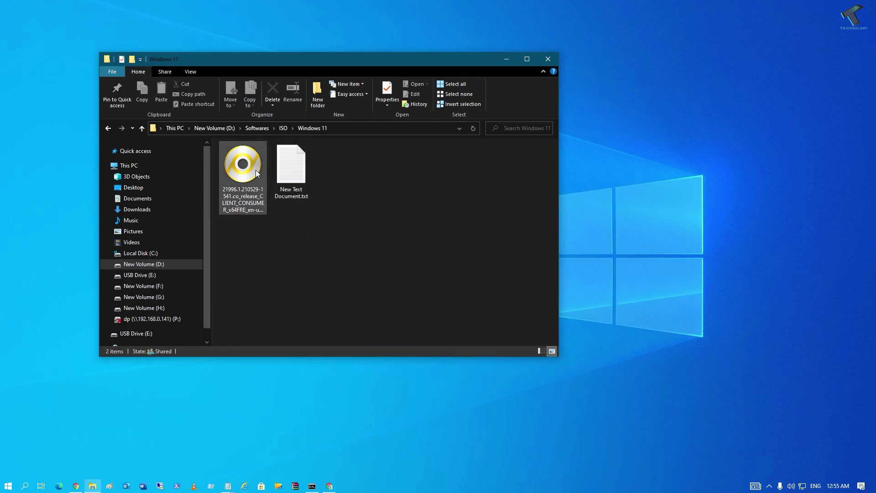
Extract the Windows 11 ISO into a folder with WinRAR.
{"action": "right_click", "coordinate": [249, 180]}
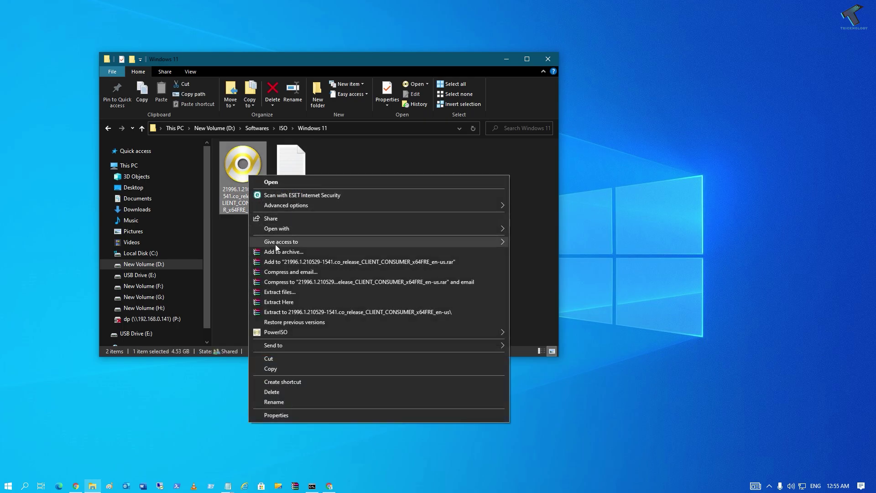
{"action": "left_click", "coordinate": [303, 299]}
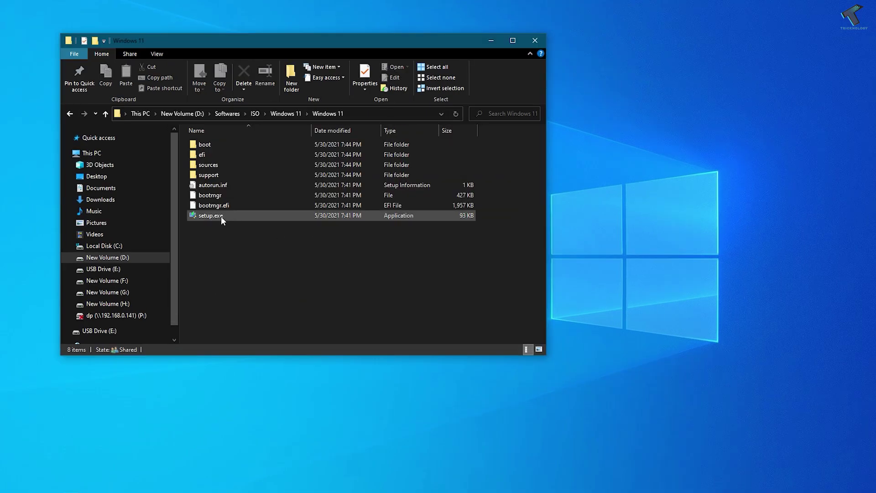
Launch setup.exe from the extracted folder and dismiss the stray desktop menu.
{"action": "left_click", "coordinate": [221, 216]}
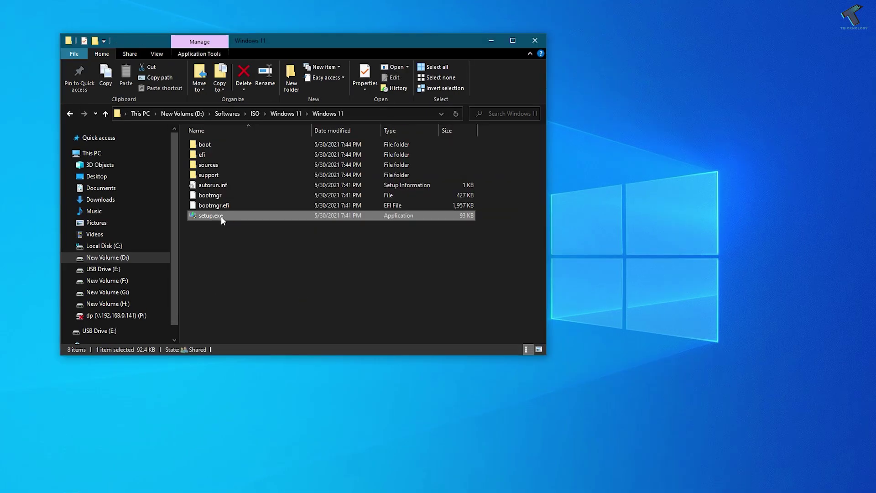
{"action": "right_click", "coordinate": [221, 216]}
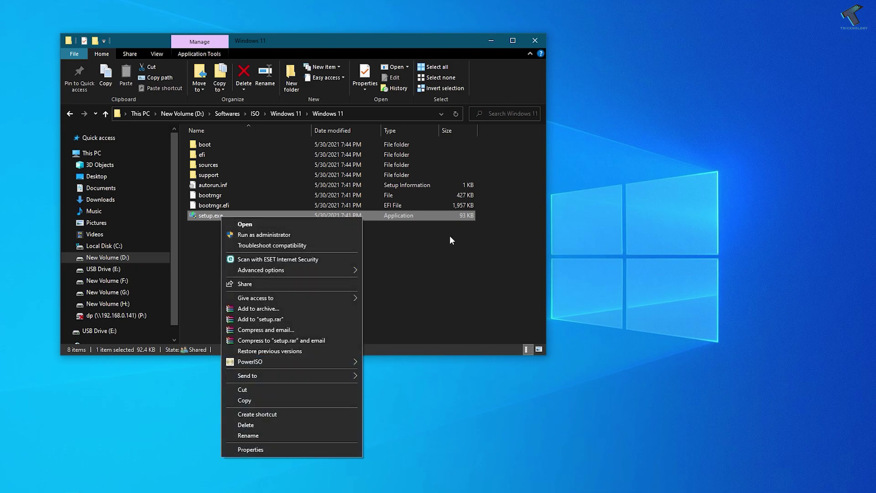
{"action": "left_click", "coordinate": [262, 226]}
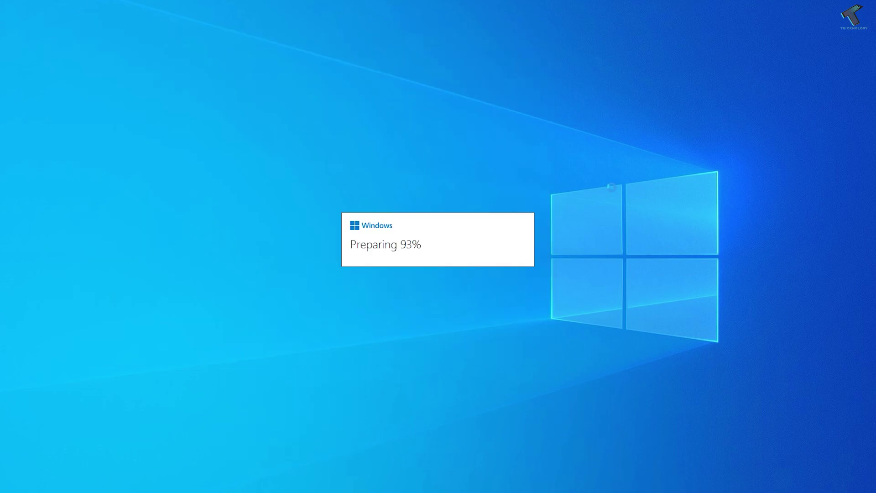
{"action": "right_click", "coordinate": [574, 145]}
{"action": "left_click", "coordinate": [604, 180]}
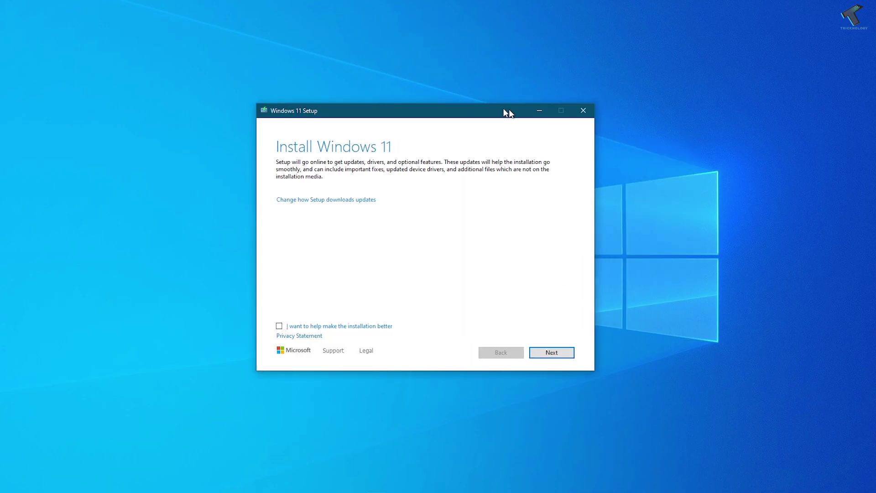
Continue from the Install Windows 11 page to reach the notices and license terms.
{"action": "left_click", "coordinate": [534, 344]}
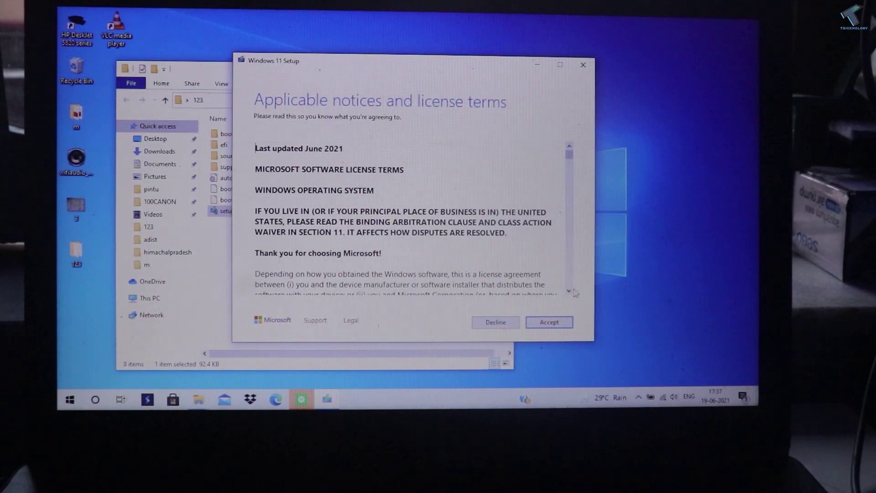
Accept the license terms and review what to keep during the upgrade.
{"action": "left_click", "coordinate": [550, 322]}
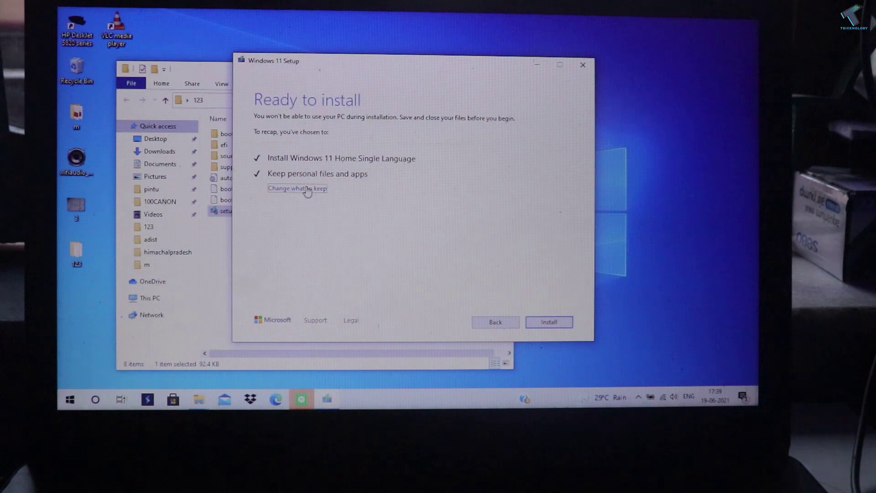
{"action": "left_click", "coordinate": [307, 191]}
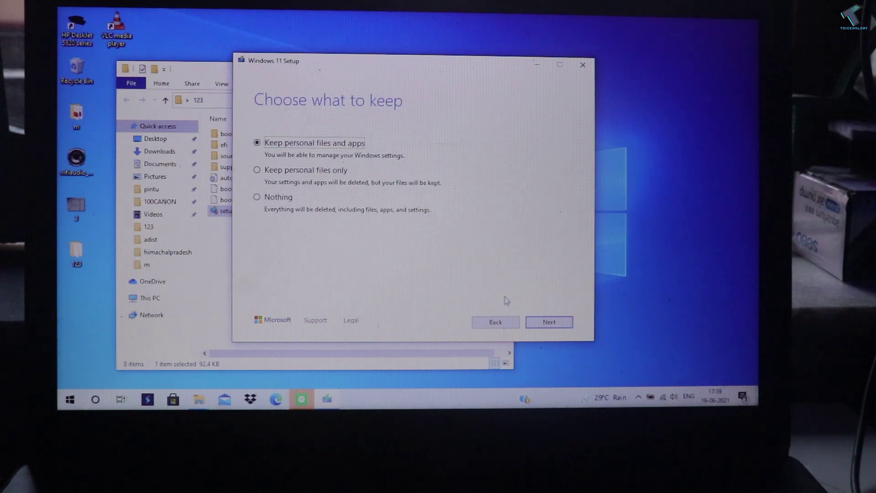
Keep personal files and apps and start installing Windows 11.
{"action": "left_click", "coordinate": [548, 324]}
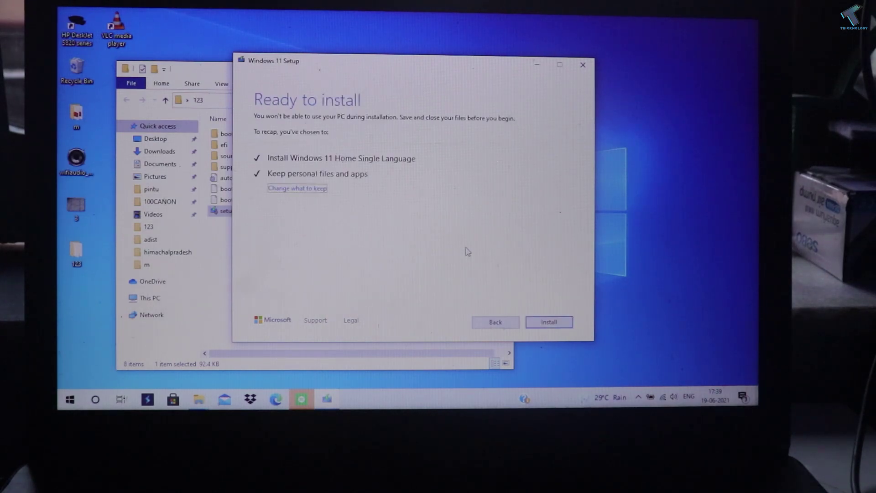
{"action": "left_click", "coordinate": [548, 322]}
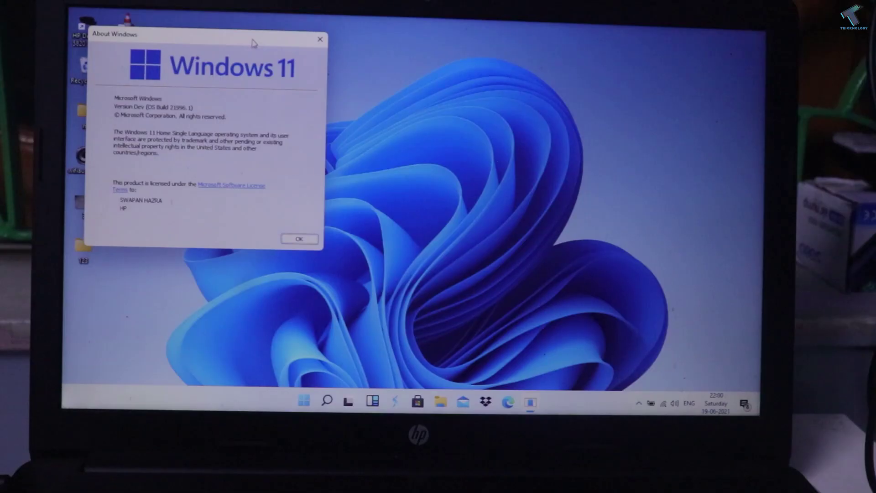
Centre the About Windows box and close it.
{"action": "mouse_move", "coordinate": [232, 38]}
{"action": "left_mouse_down"}
{"action": "mouse_move", "coordinate": [421, 172]}
{"action": "mouse_move", "coordinate": [432, 134]}
{"action": "left_mouse_up"}
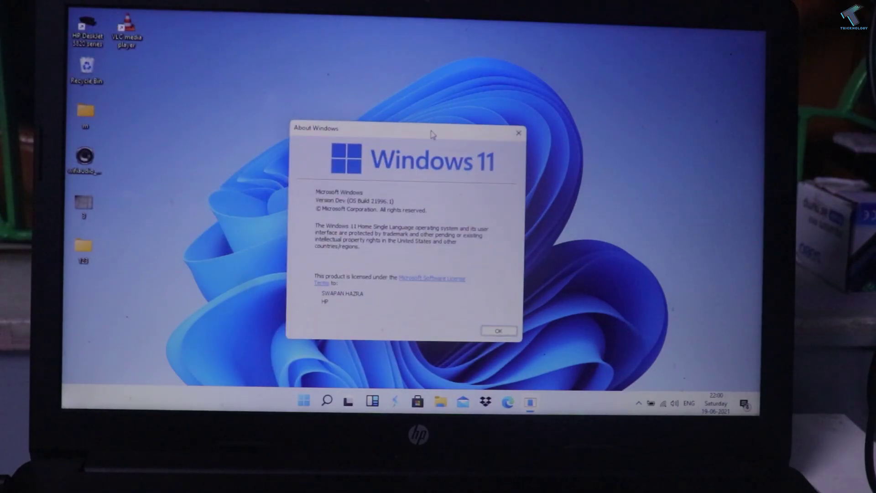
{"action": "left_click", "coordinate": [498, 332]}
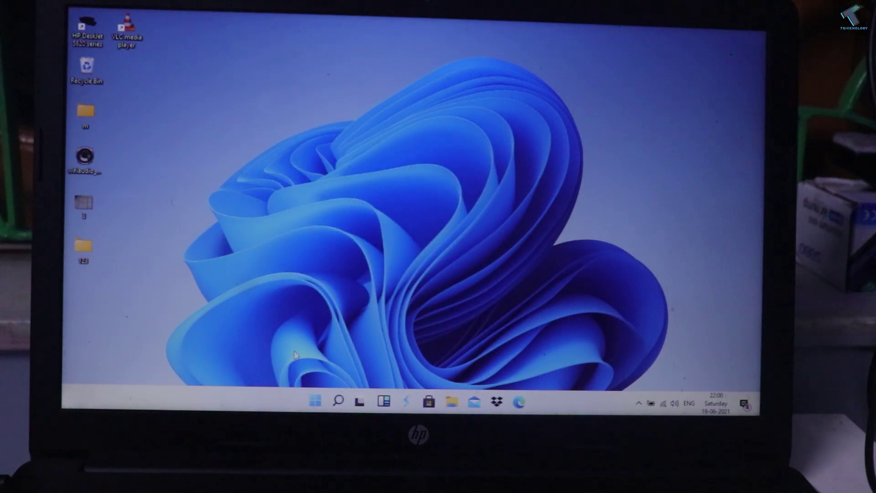
Show off Task View, Windows search and the new Start menu, ending on the desktop.
{"action": "left_click", "coordinate": [361, 402]}
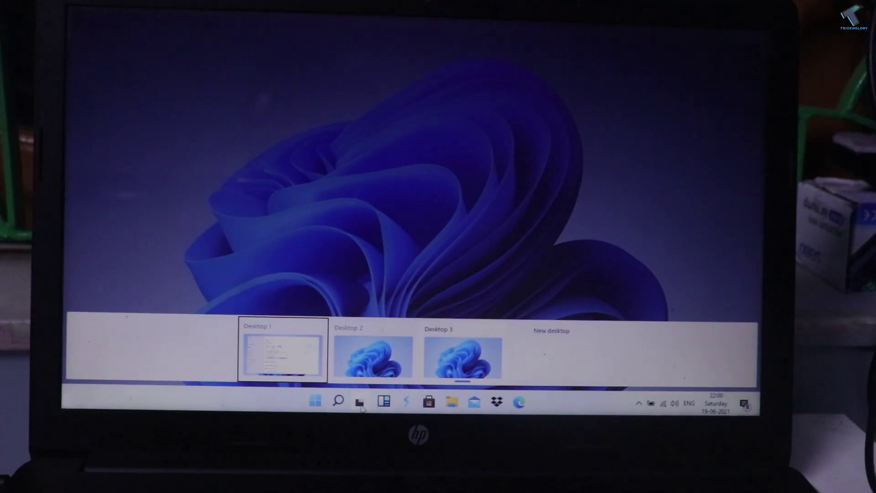
{"action": "left_click", "coordinate": [360, 405]}
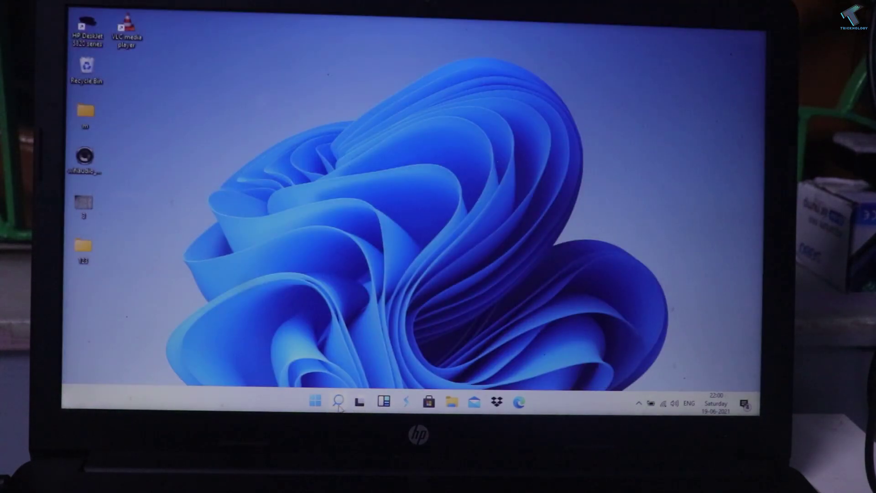
{"action": "left_click", "coordinate": [339, 403]}
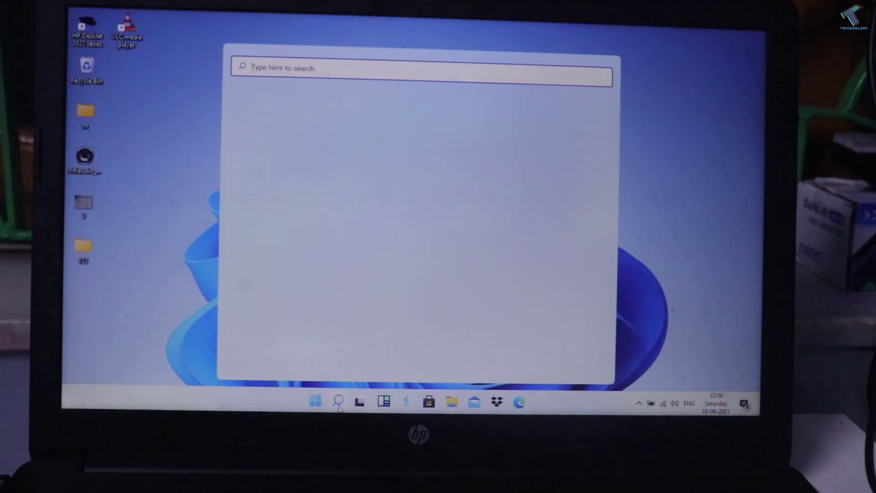
{"action": "left_click", "coordinate": [317, 402]}
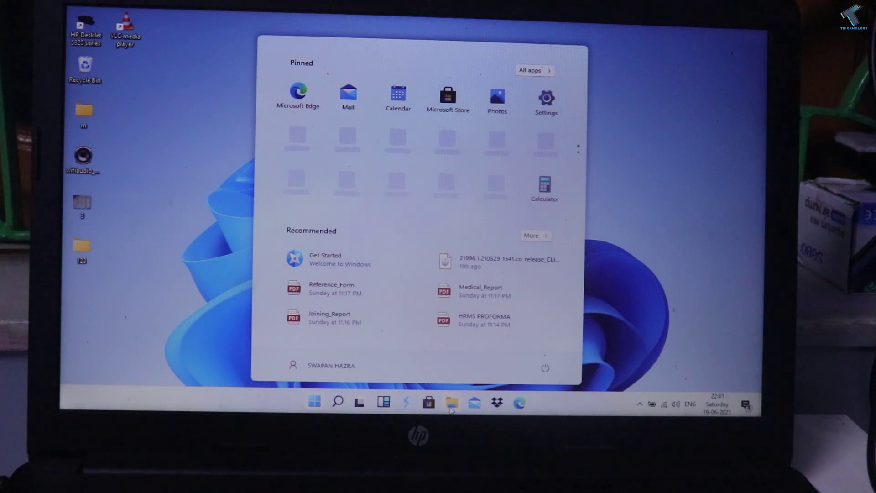
{"action": "key", "text": "super"}
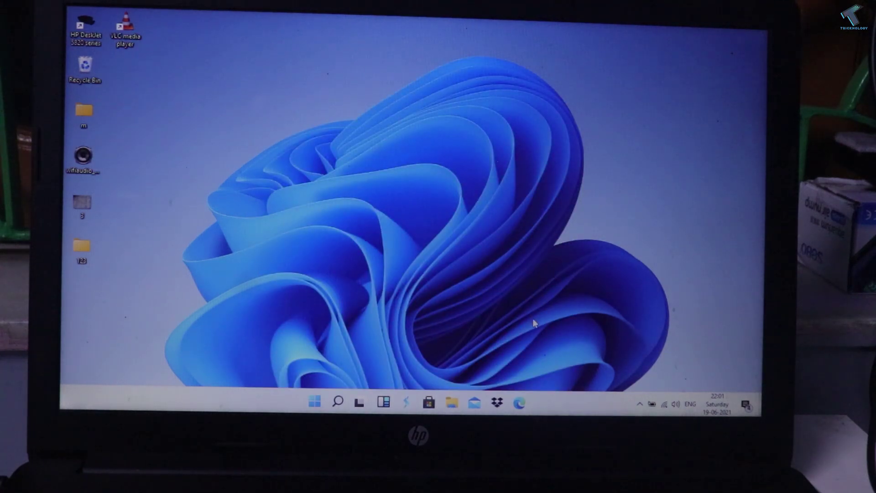